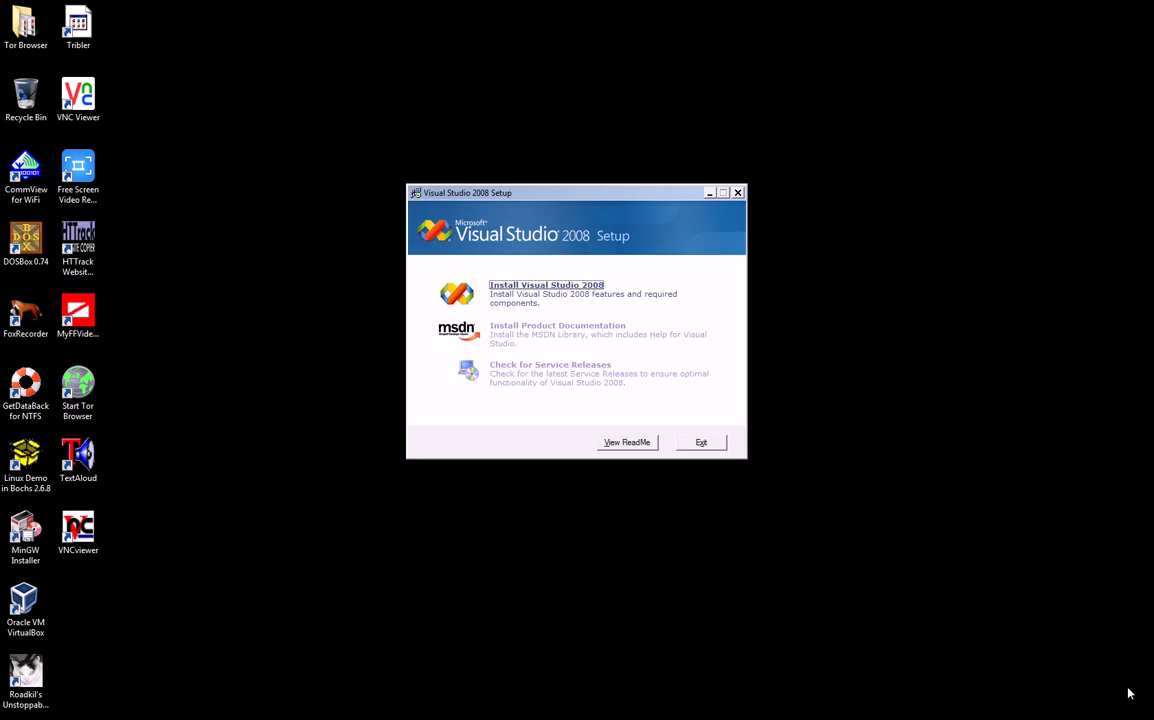
Start the Visual Studio 2008 installation, accept the license terms, and continue to the feature options.
click(584, 290)
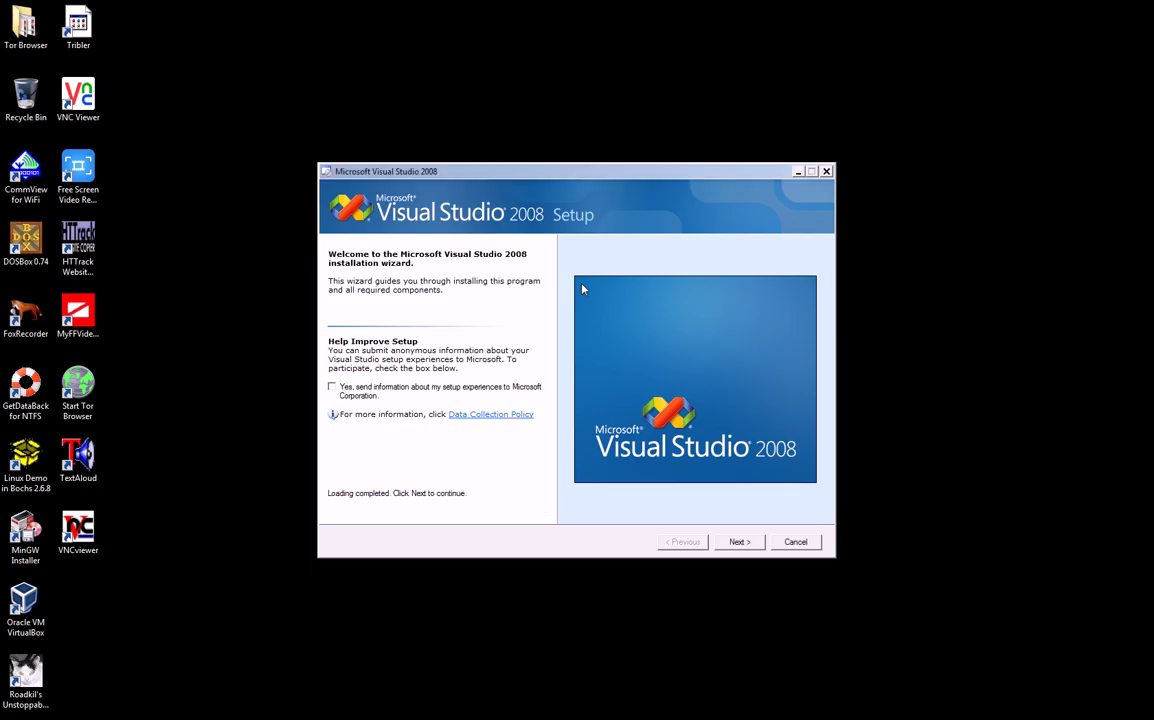
click(746, 549)
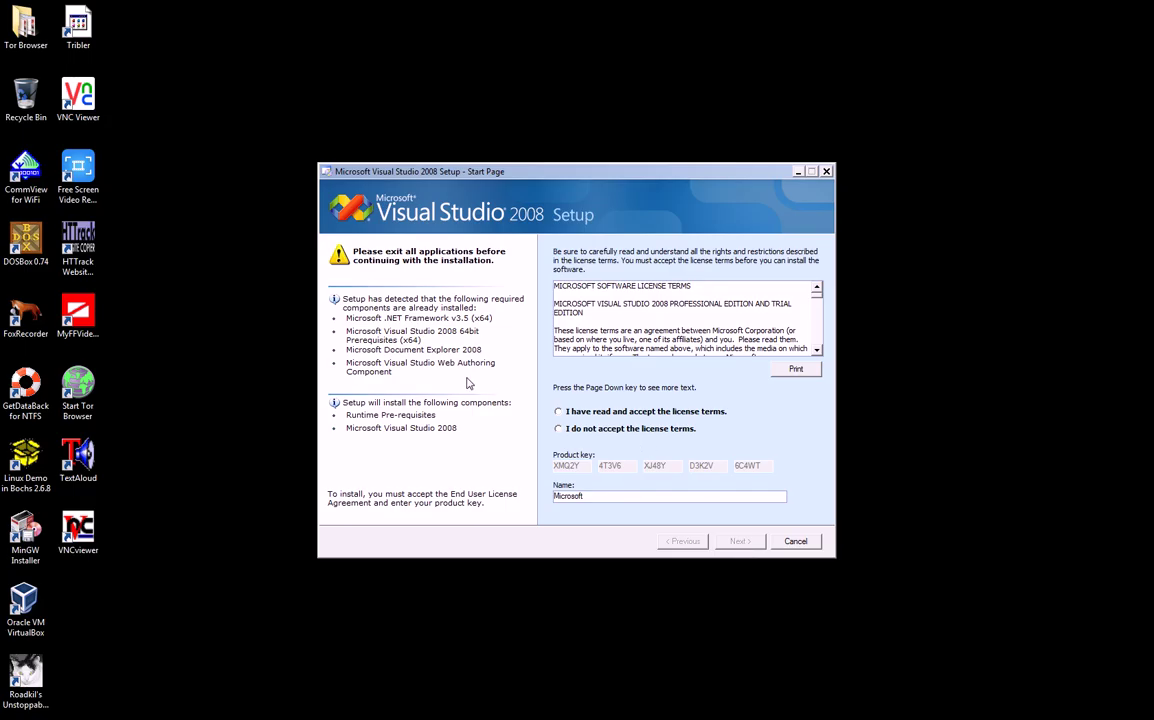
click(610, 418)
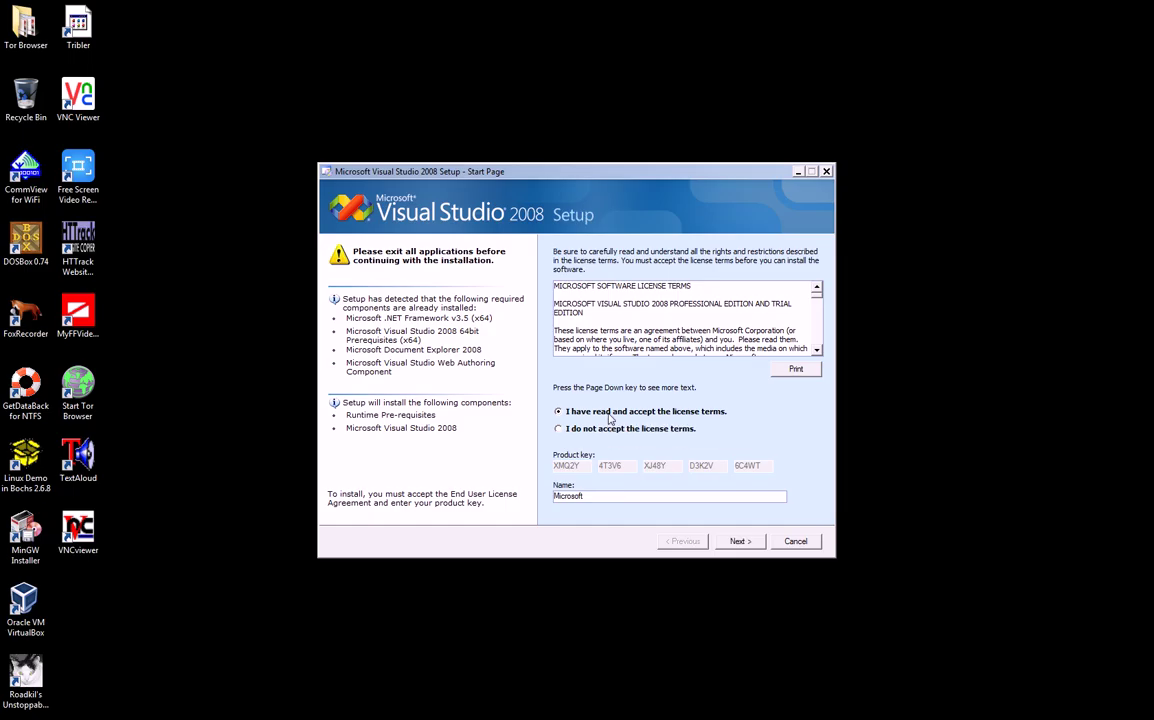
click(739, 543)
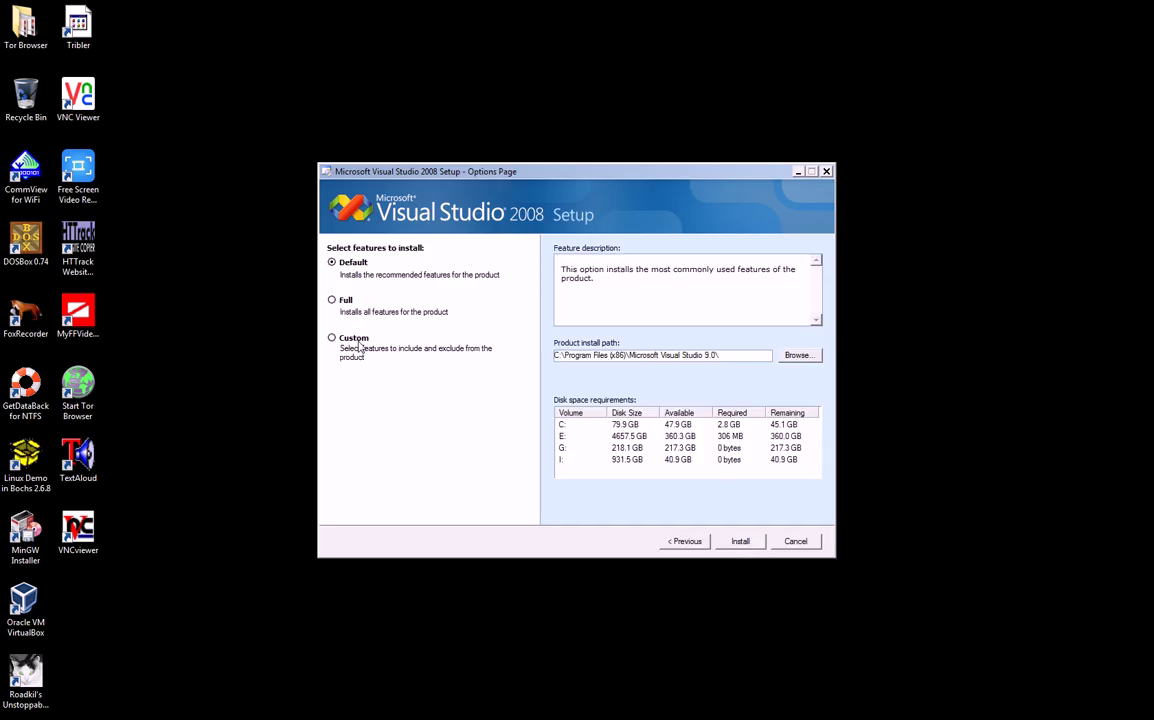
Choose the Custom installation with the product install path G:\Program Files (x86)\Microsoft Visual Studio 9.0\ and continue to the feature list.
click(360, 352)
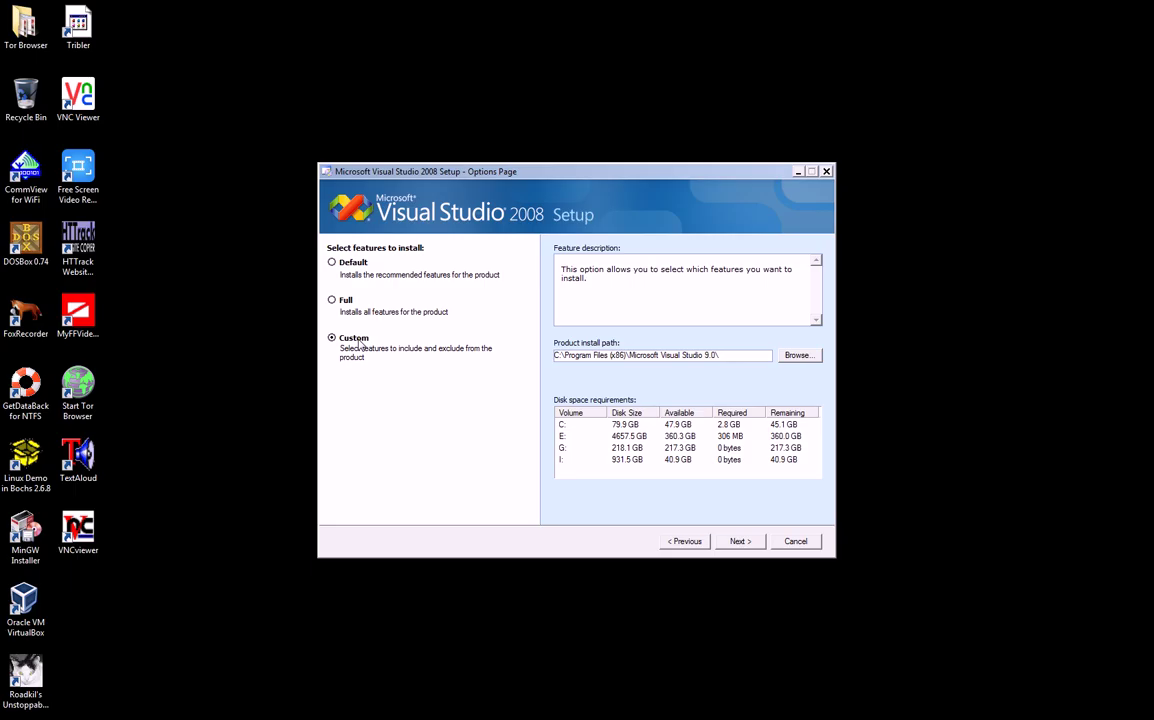
click(594, 356)
key(Home)
key(shift+Right)
text(G)
click(355, 343)
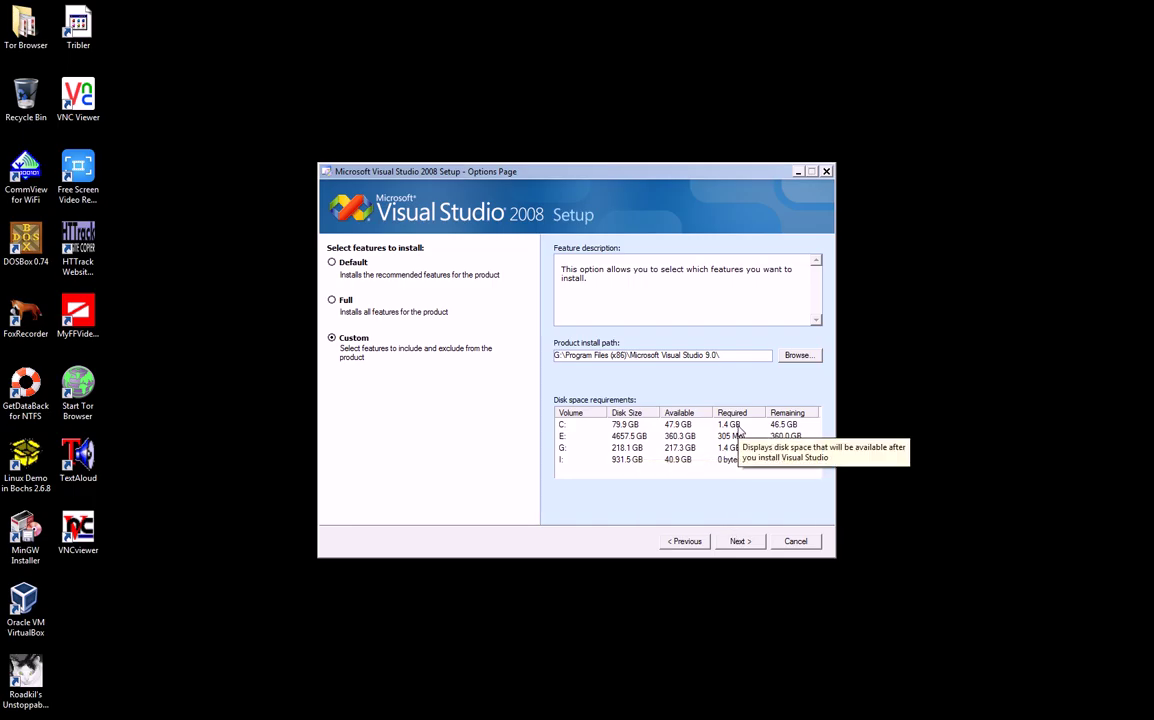
click(737, 541)
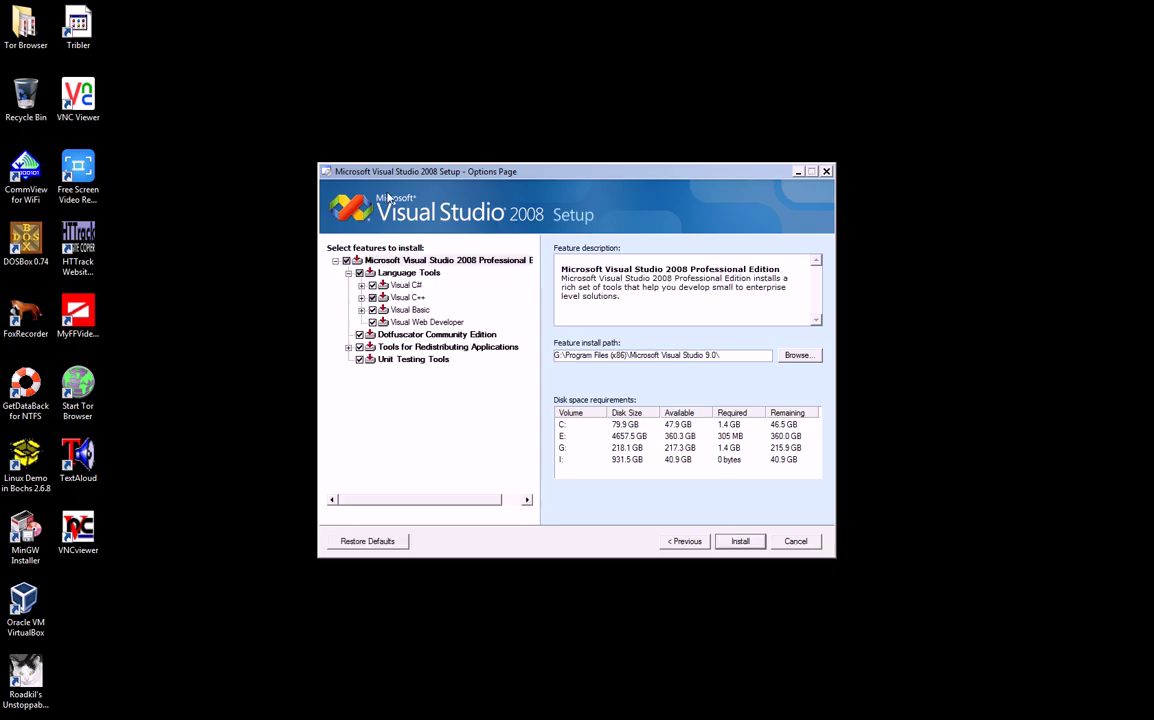
Select all features under Microsoft Visual Studio 2008 Professional Edition and start the installation.
click(347, 261)
click(347, 261)
click(347, 261)
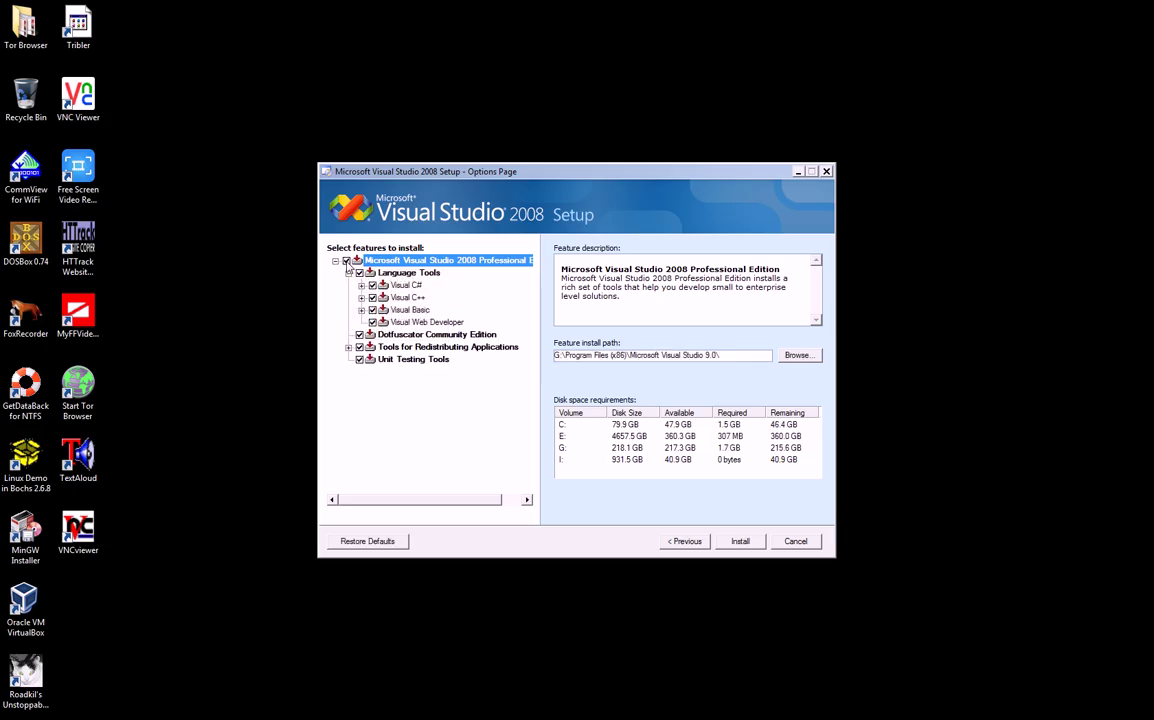
click(740, 541)
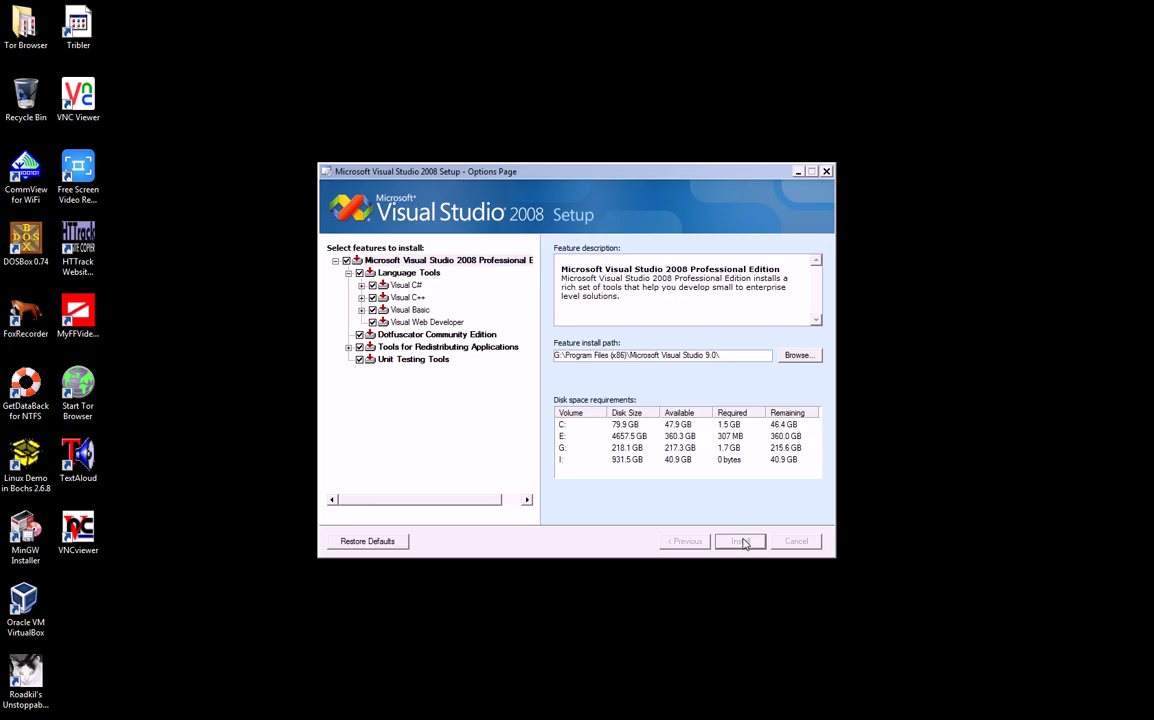
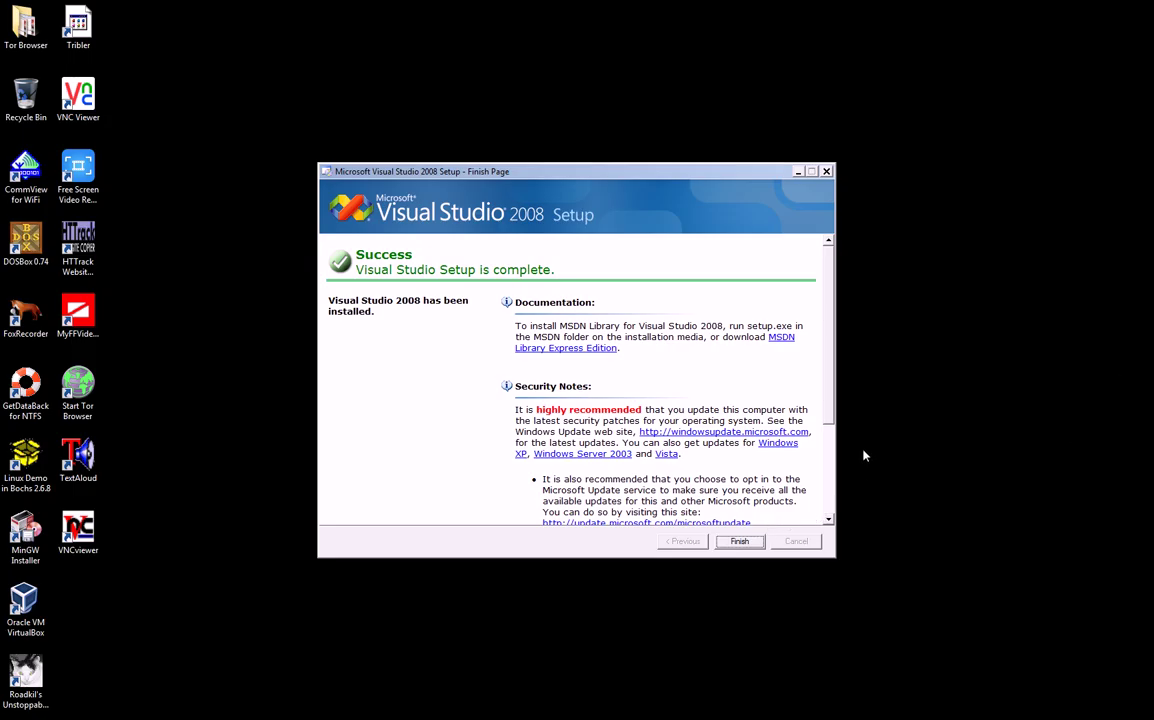
Review the security notes on the finish page and close the Visual Studio 2008 installation wizard.
scroll(828, 424, down, 1)
scroll(828, 424, down, 5)
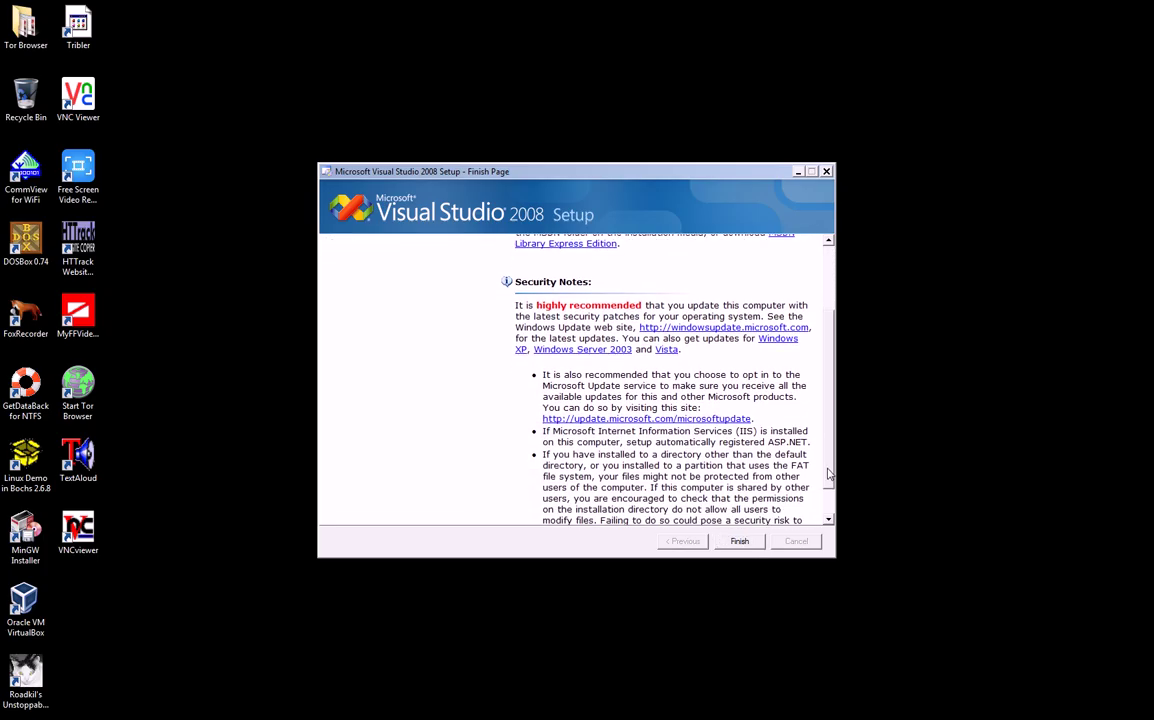
click(741, 542)
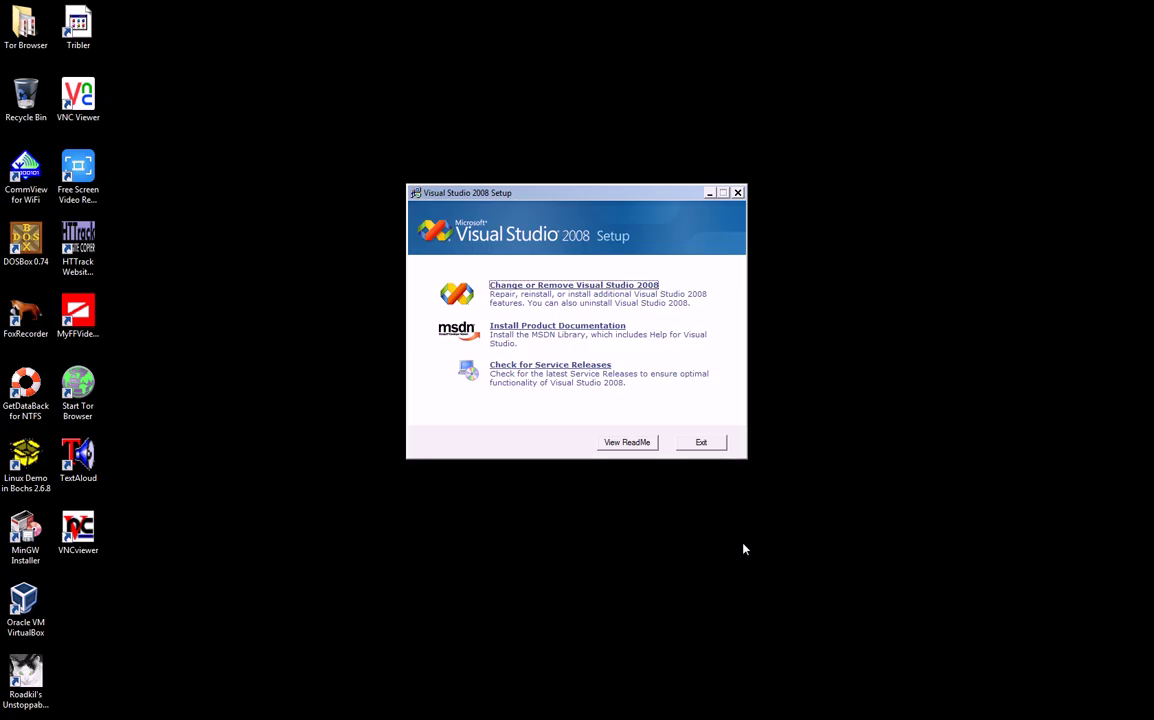
Start the product documentation (MSDN Library) installation and accept its license terms.
click(550, 334)
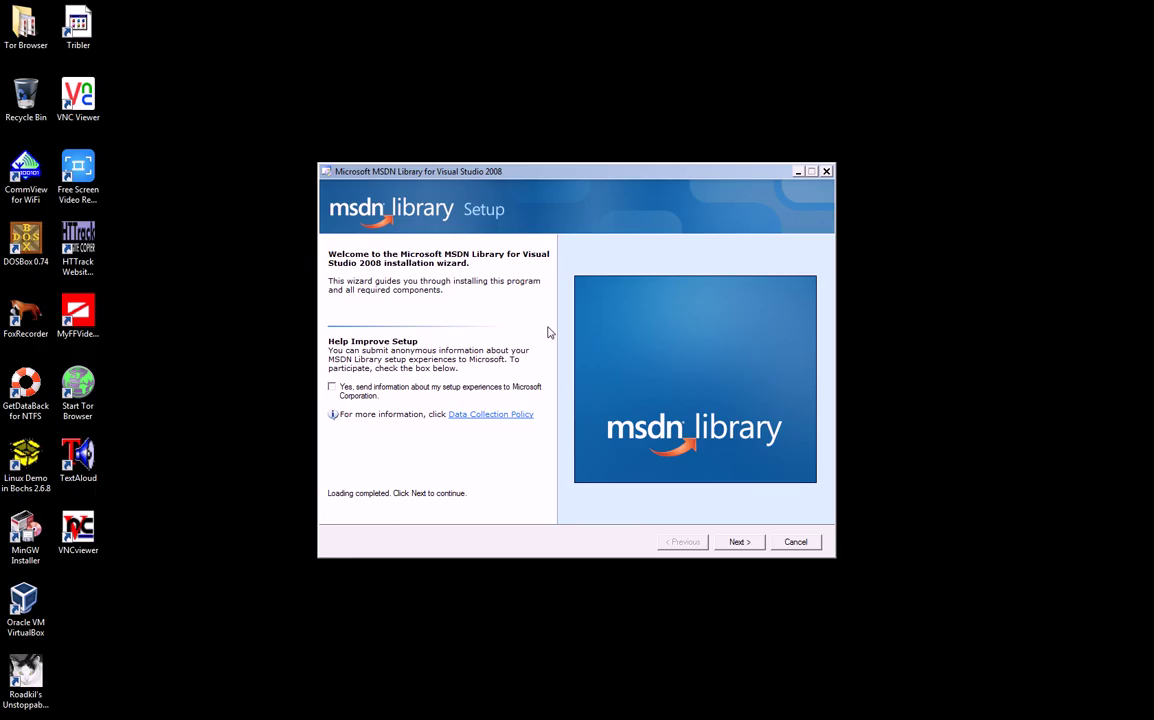
click(737, 542)
click(723, 547)
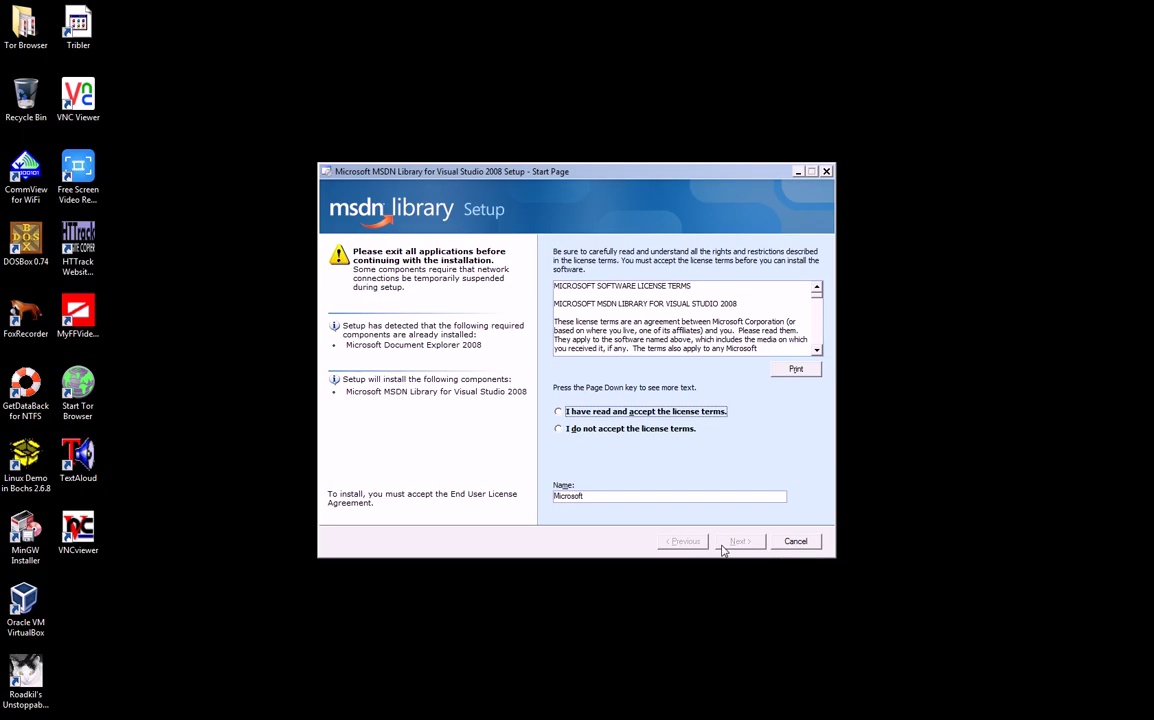
click(680, 418)
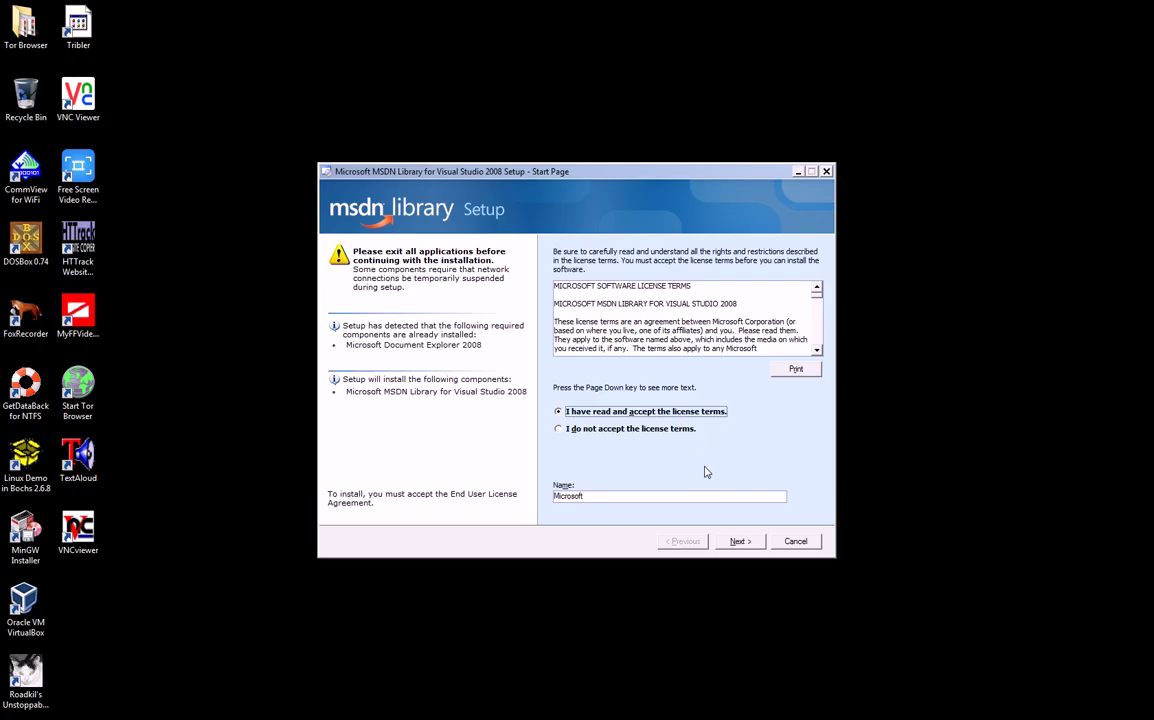
click(738, 543)
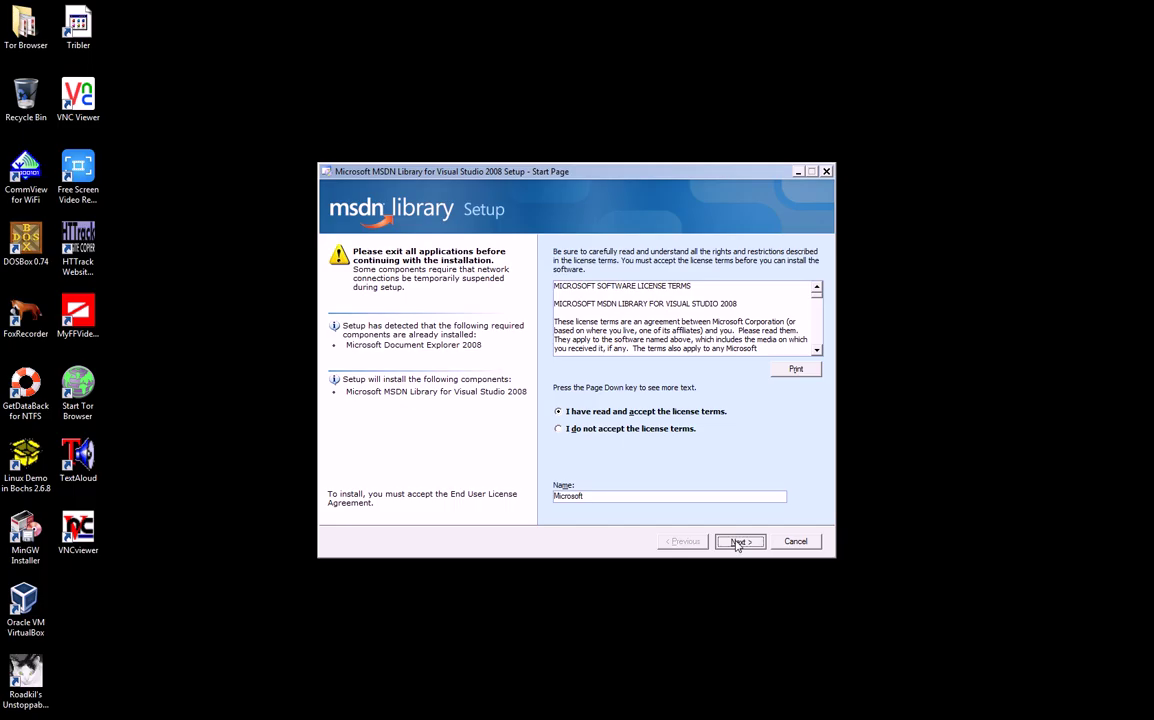
Set the MSDN Library install path to G:\Program Files (x86)\MSDN\MSDN9.0\ and choose the Custom installation.
click(737, 543)
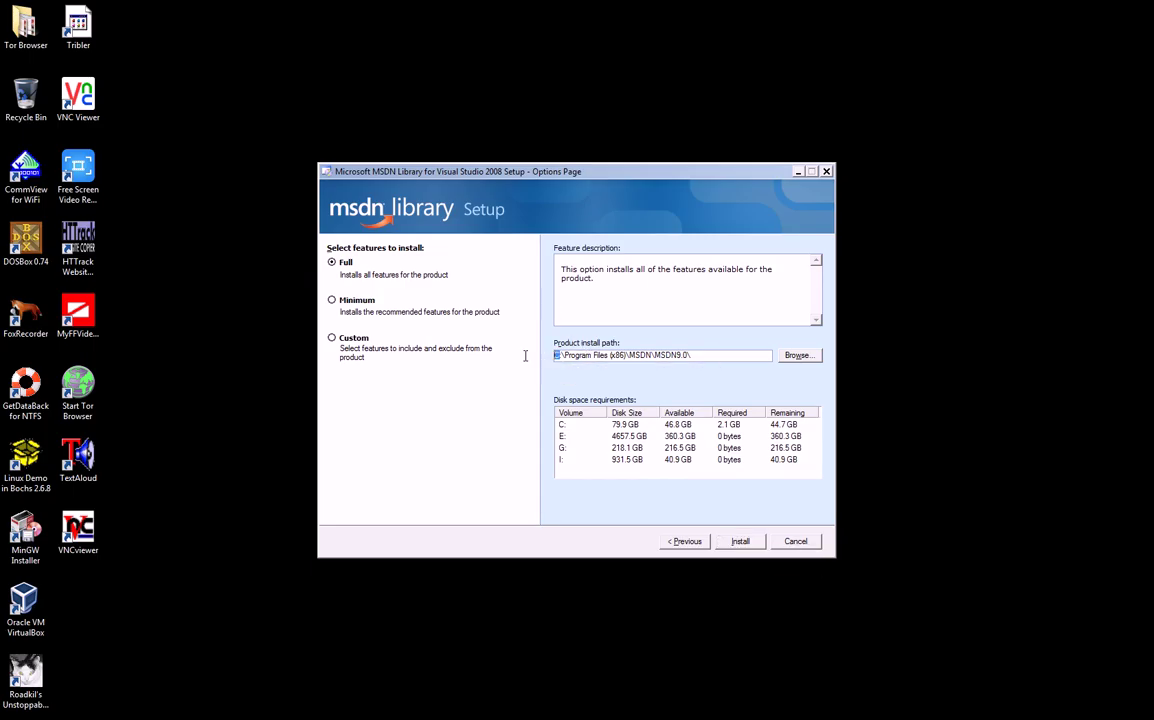
text(G)
click(354, 340)
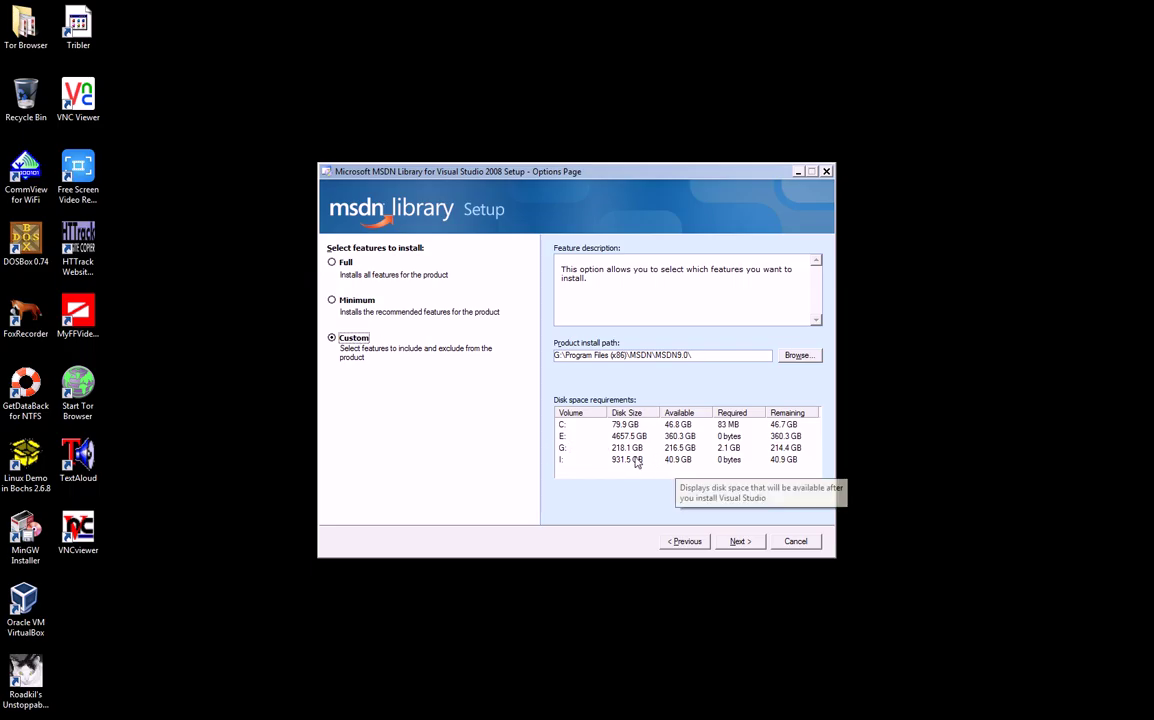
click(738, 543)
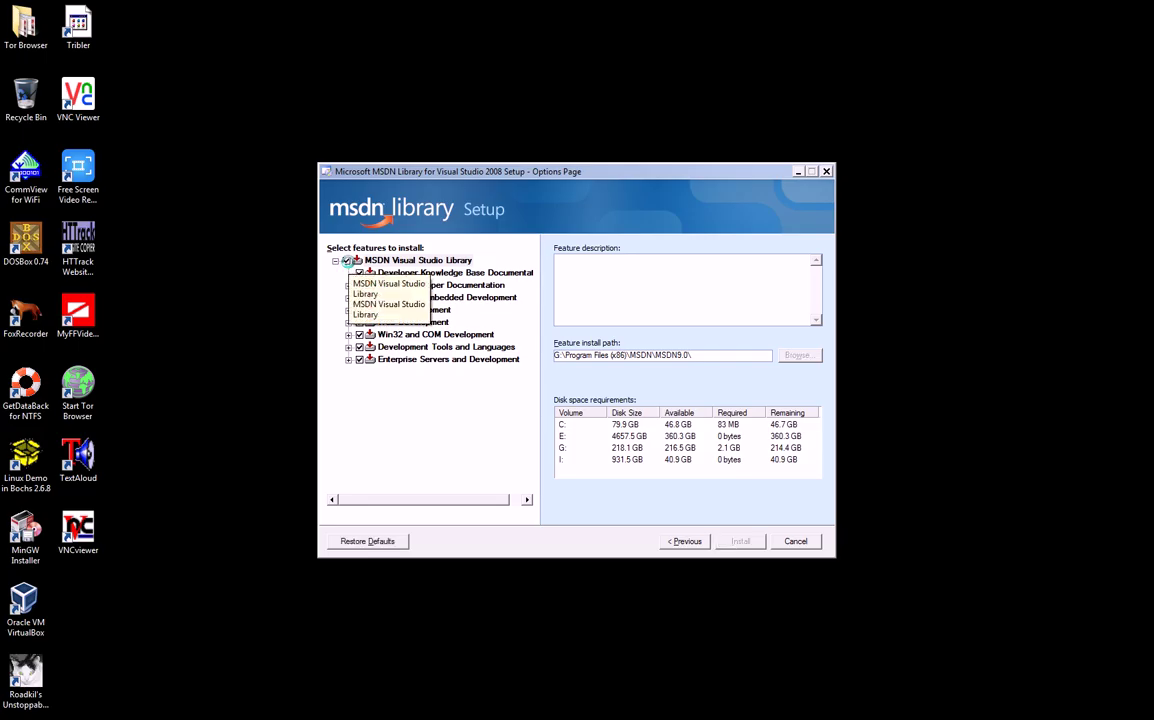
Install the MSDN Visual Studio Library with all features selected and finish its setup wizard.
click(347, 262)
click(347, 262)
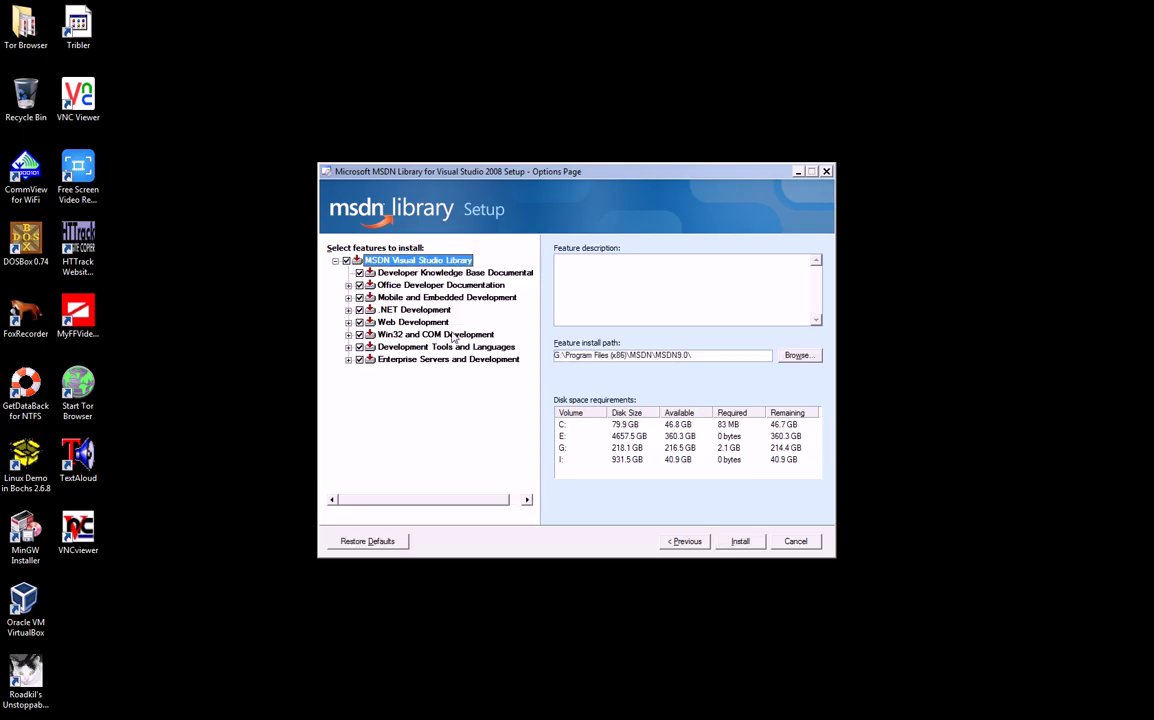
click(720, 545)
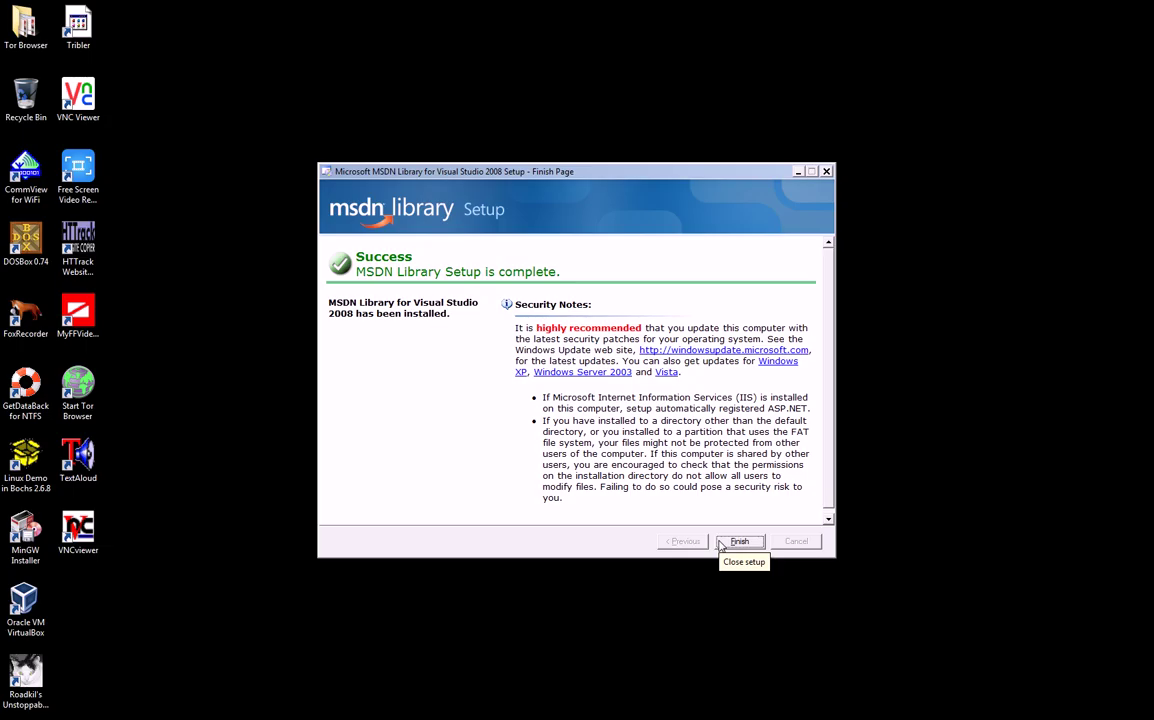
click(720, 544)
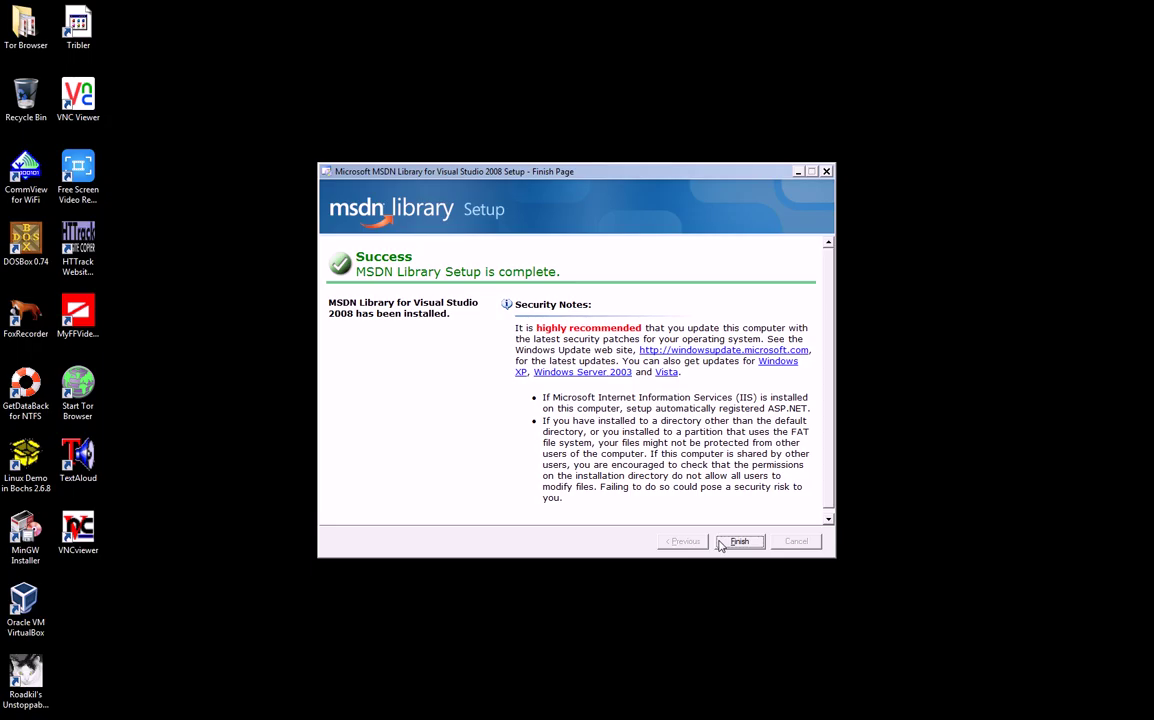
click(739, 541)
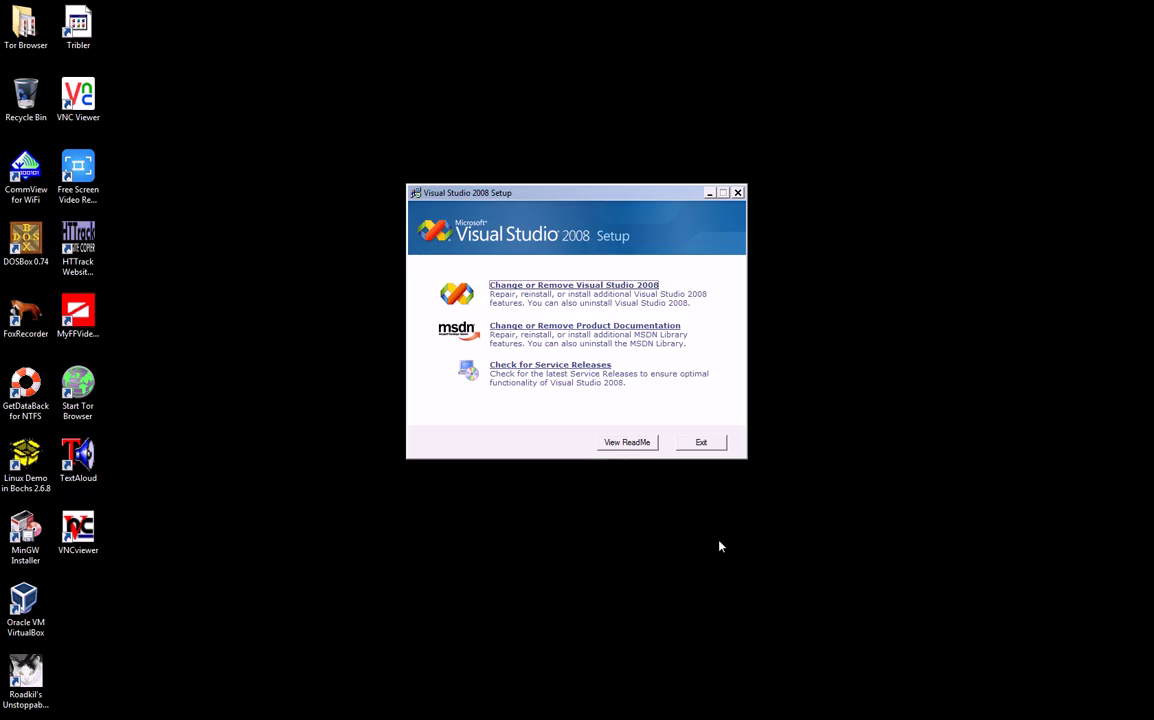
Check for Visual Studio 2008 service releases.
click(580, 366)
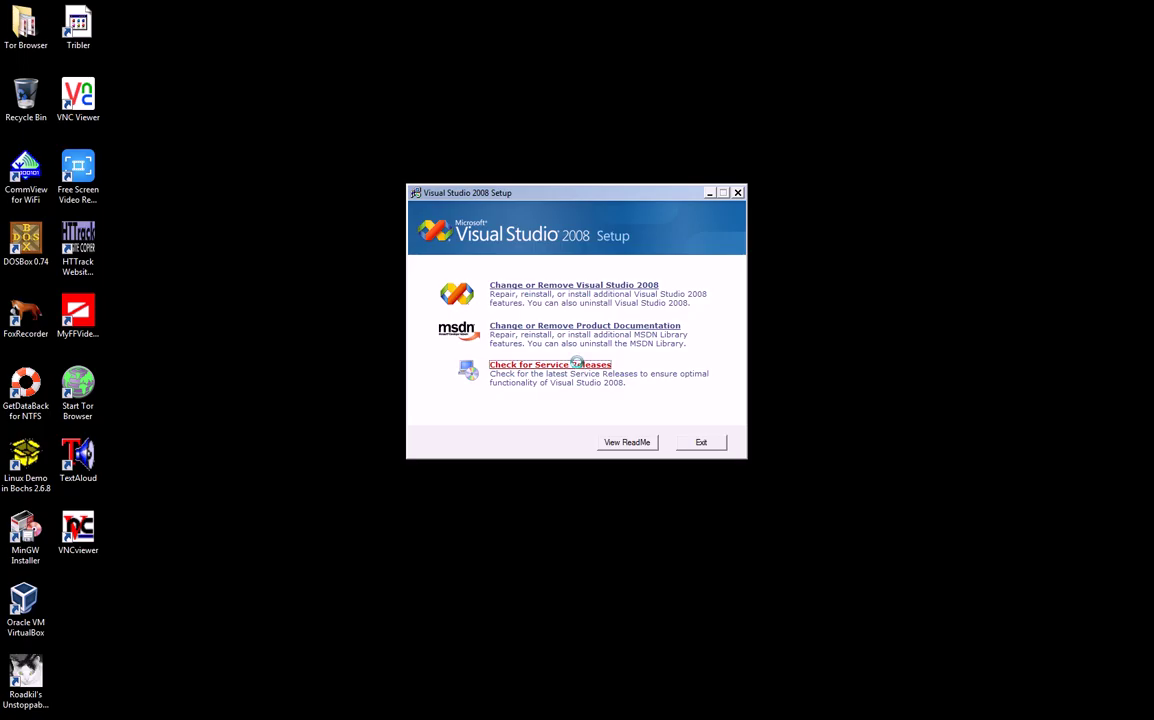
click(579, 366)
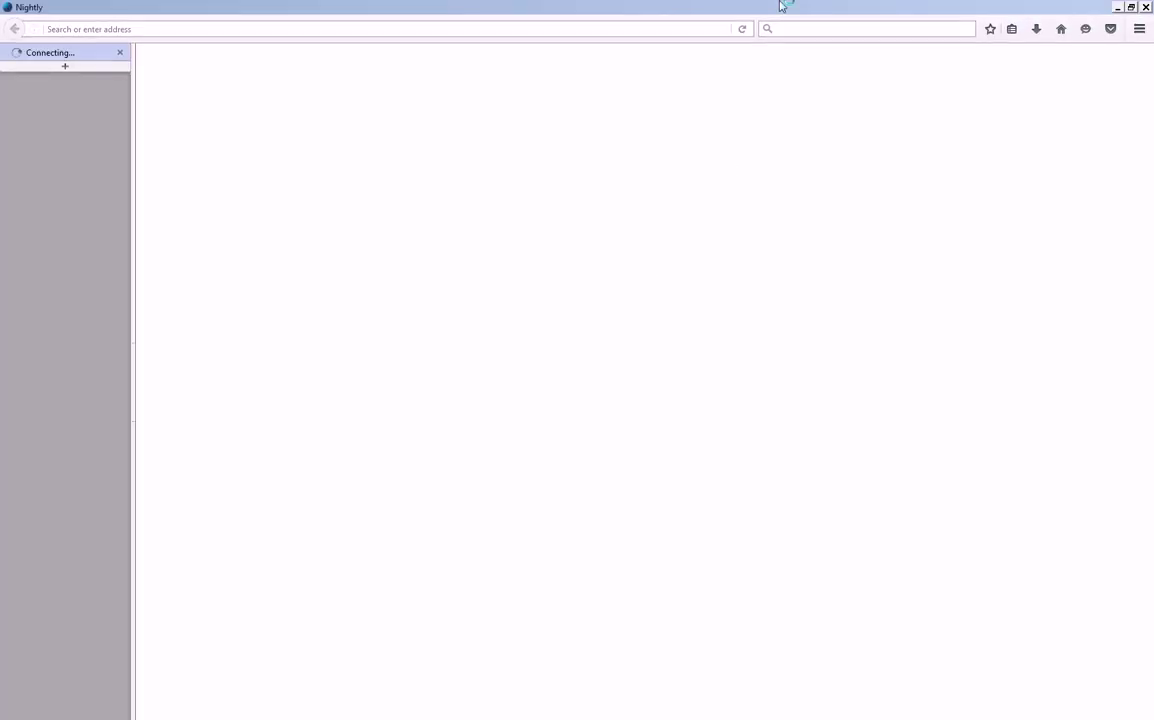
Minimize the browser window and exit the Visual Studio 2008 setup.
click(1117, 7)
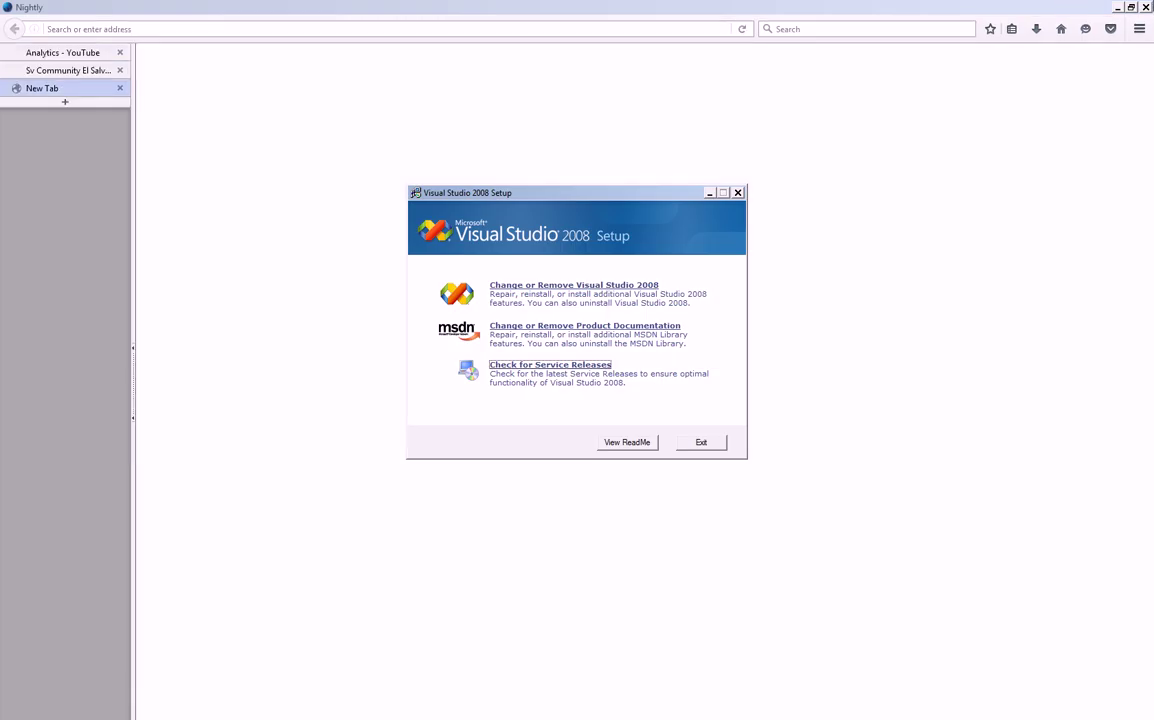
click(1120, 7)
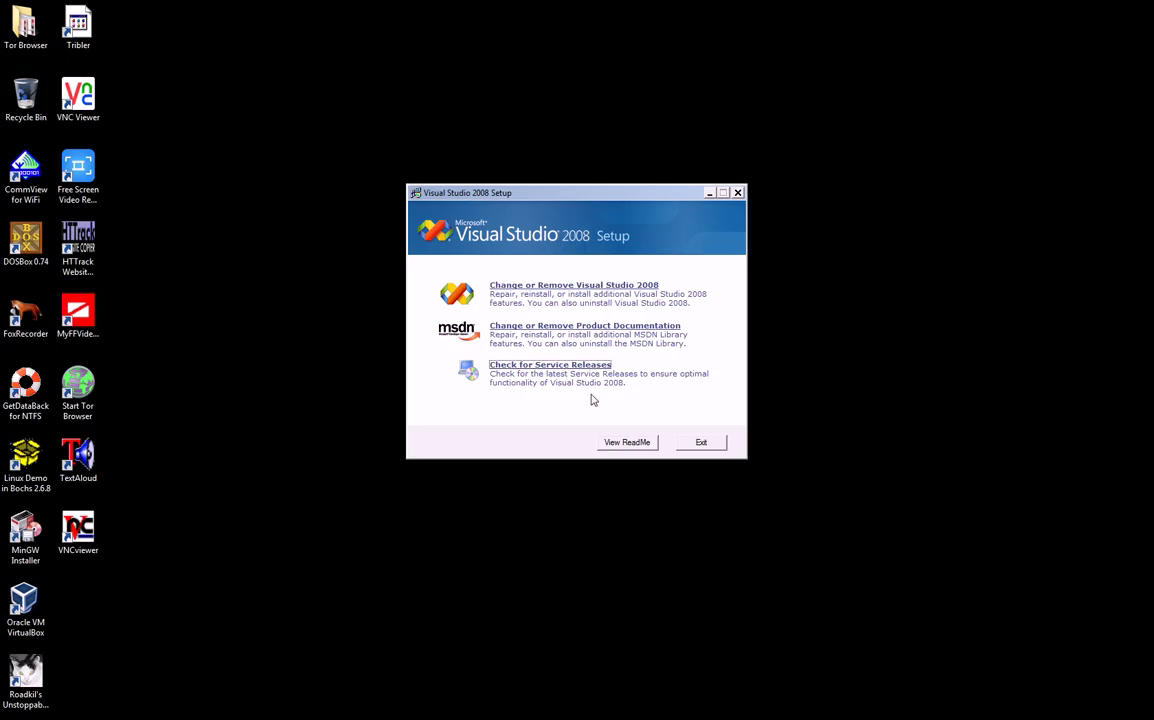
click(690, 450)
mouse_move(1030, 716)
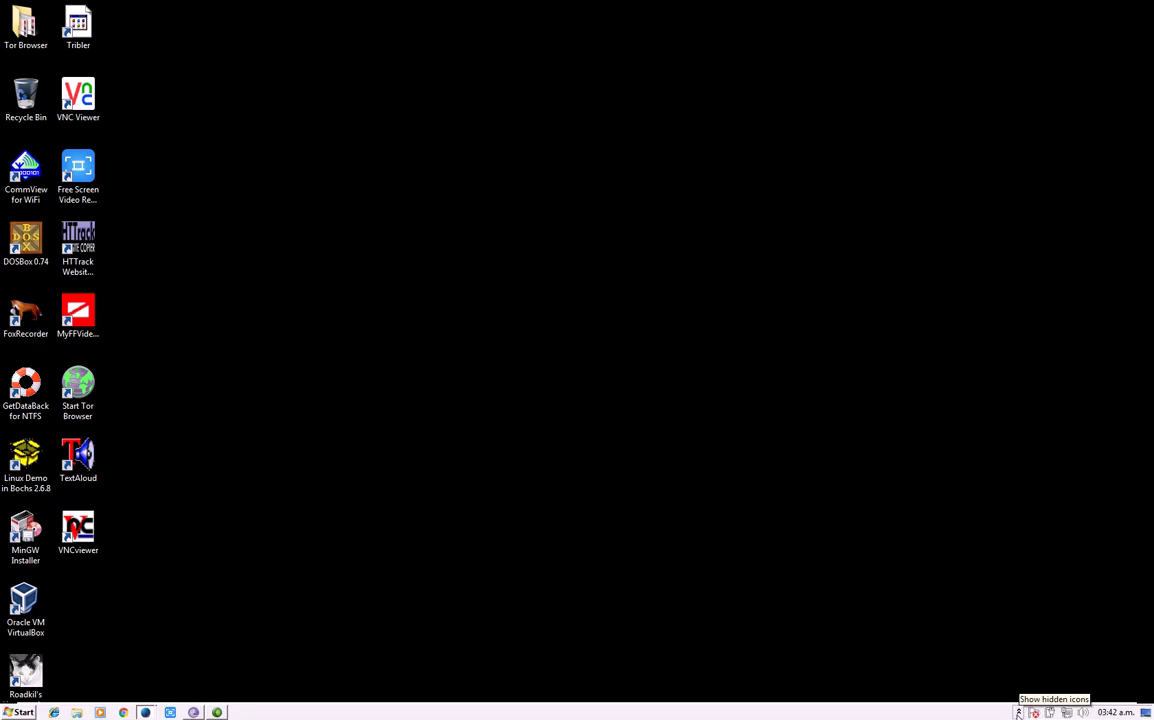
click(1020, 710)
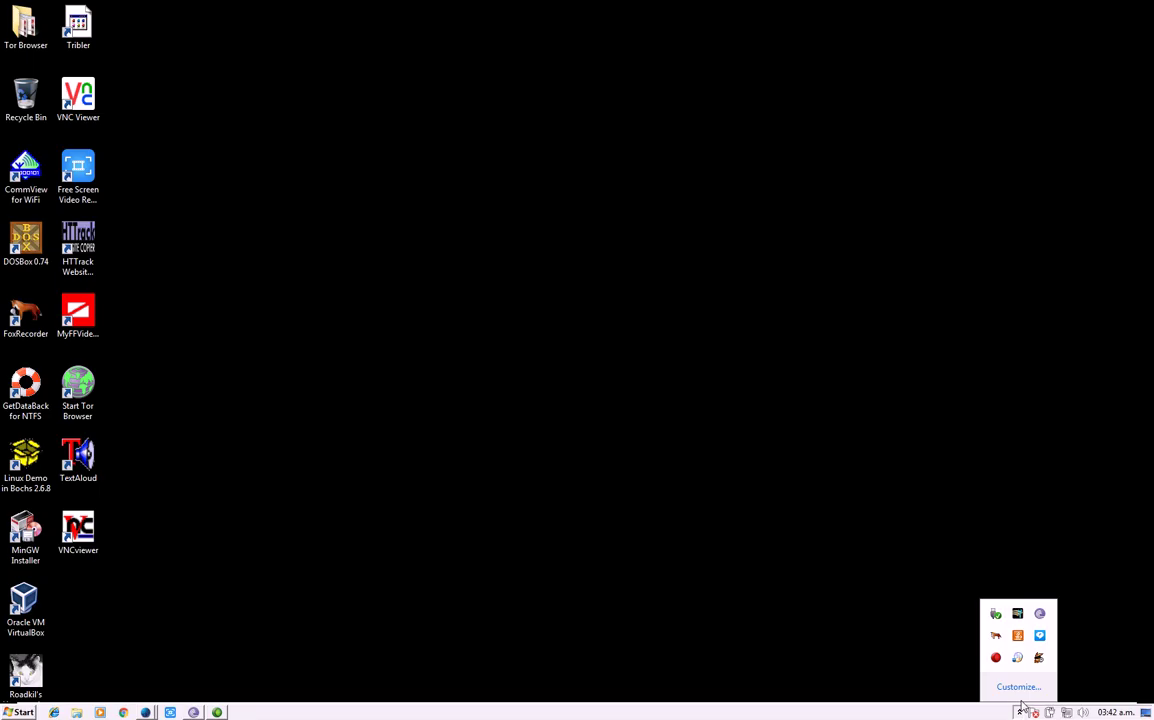
right_click(995, 658)
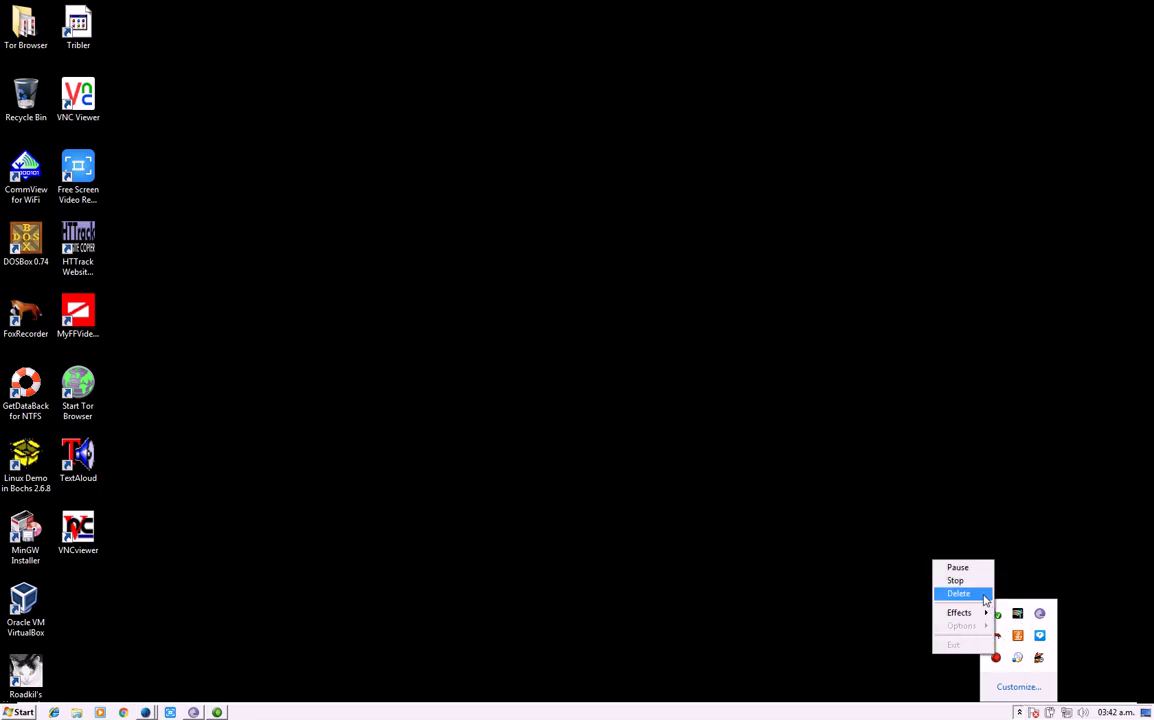